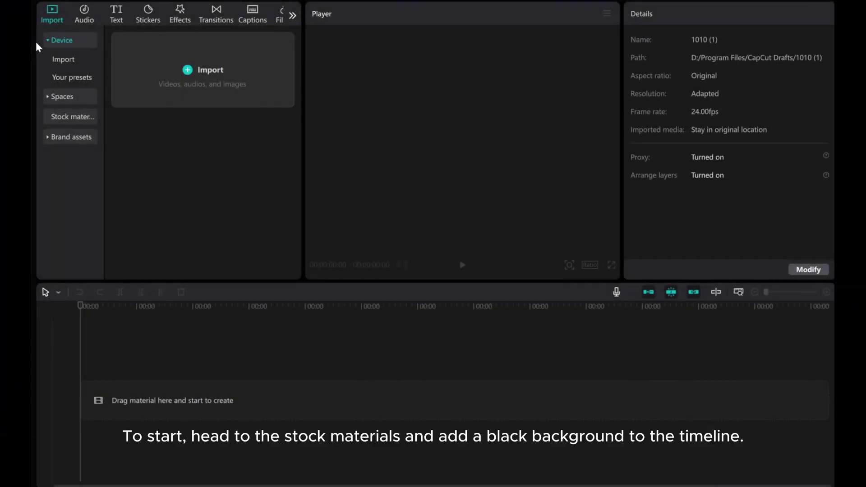
# - Add the black background clip from Stock materials to the timeline
pyautogui.click(65, 118)
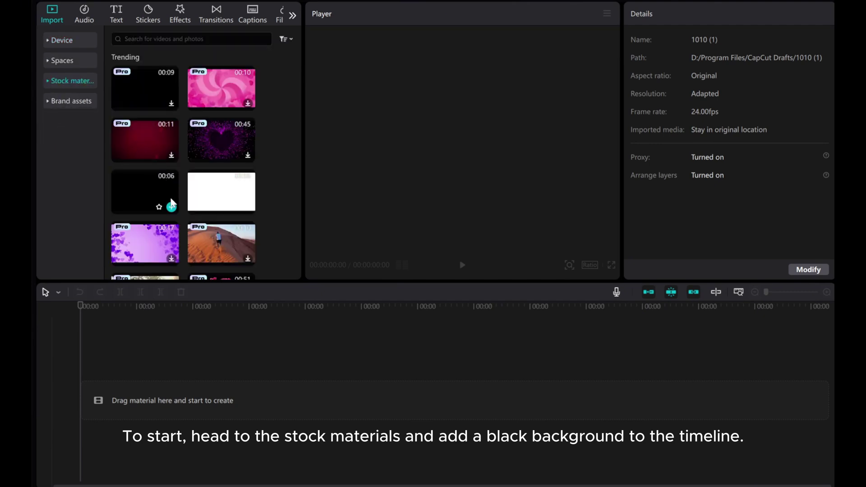
pyautogui.click(172, 207)
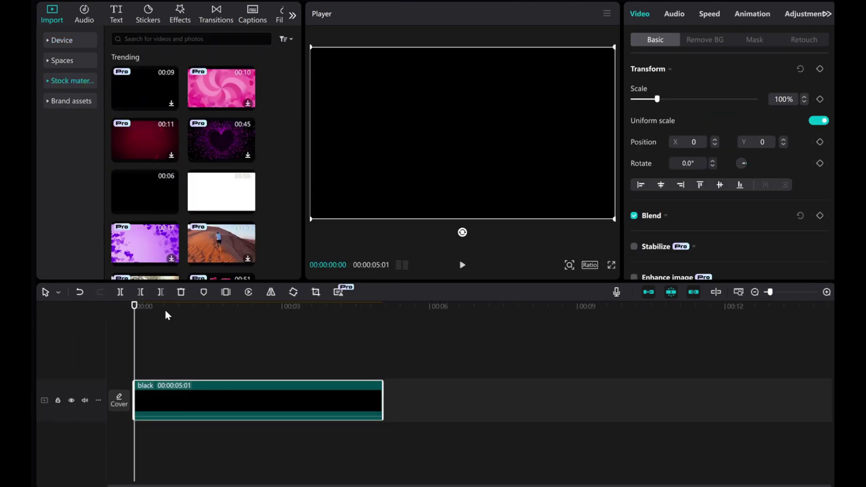
# - Add a Default text clip, stretch it to the background's length and select its text for replacement
pyautogui.click(118, 15)
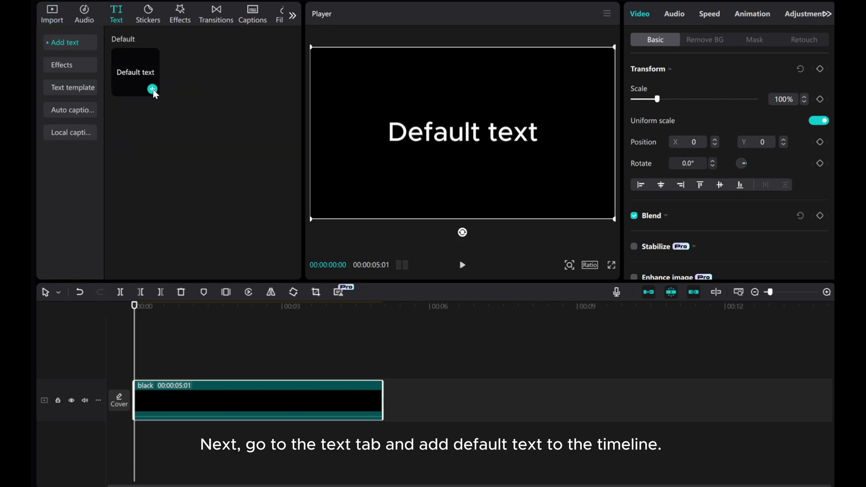
pyautogui.click(152, 89)
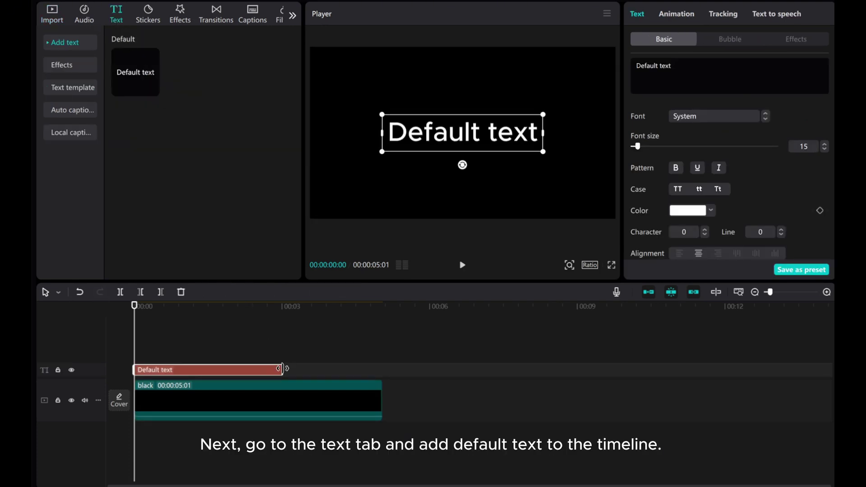
pyautogui.moveTo(282, 369); pyautogui.dragTo(383, 370)
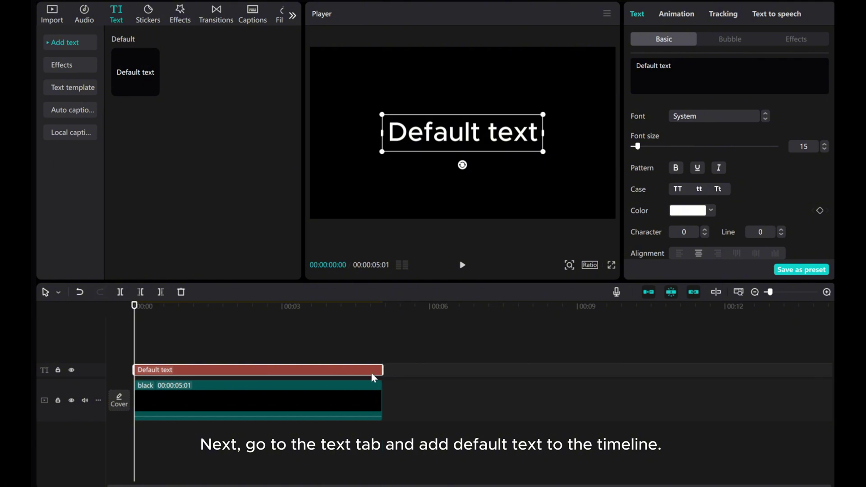
pyautogui.moveTo(706, 68); pyautogui.dragTo(634, 65)
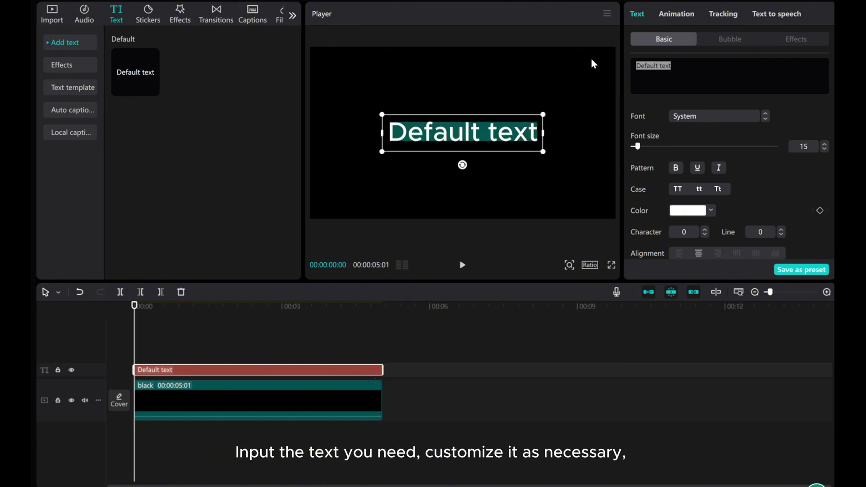
pyautogui.write('capcut')
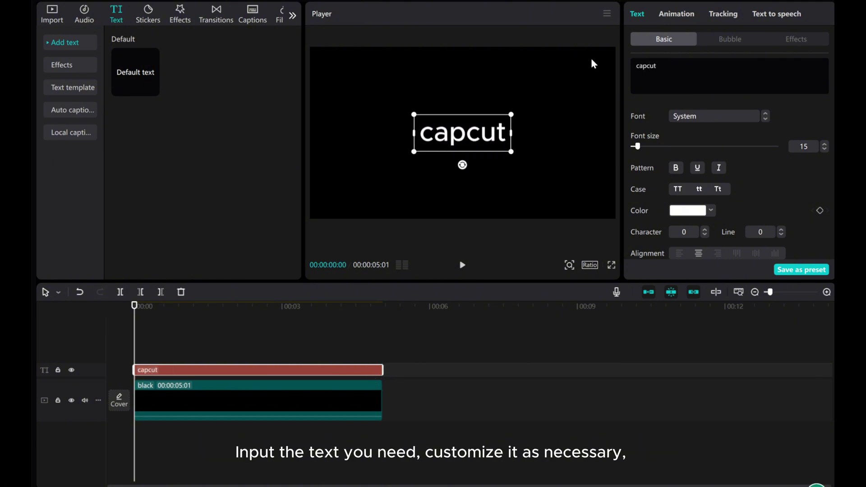
# - Set the text to Leelawadee Bold, bold, in uppercase CAPCUT
pyautogui.click(685, 117)
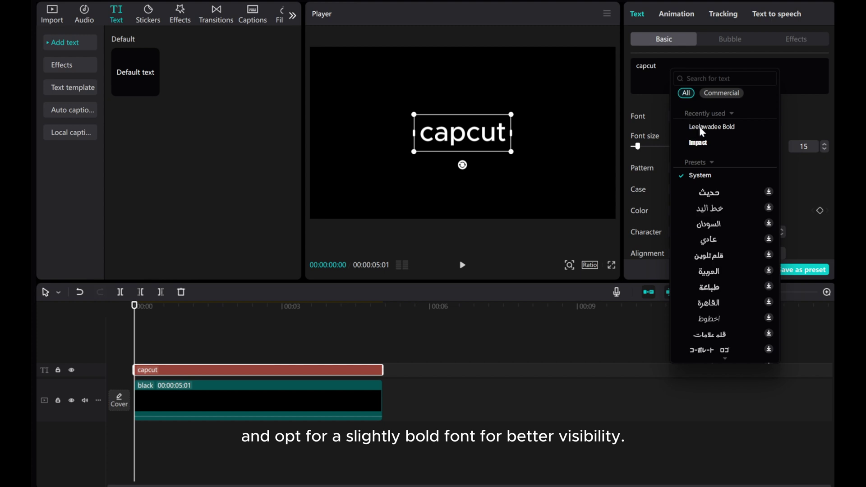
pyautogui.click(701, 129)
pyautogui.click(676, 168)
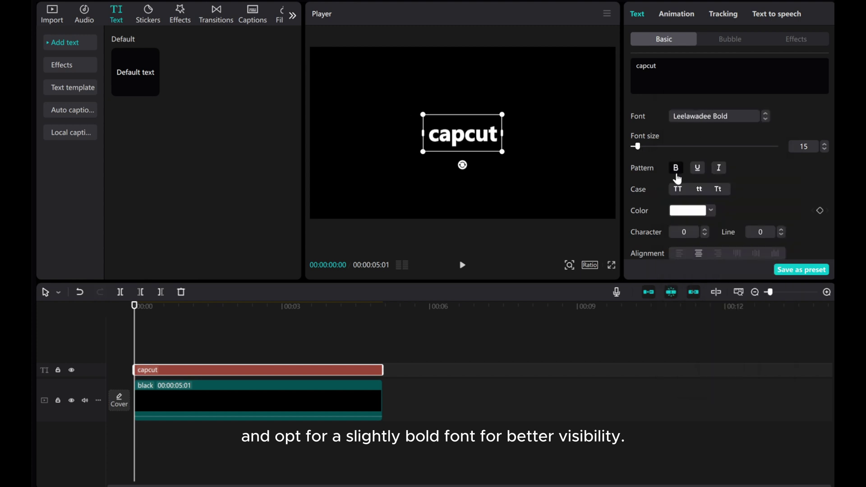
pyautogui.click(678, 189)
# - Raise the font size to 49
pyautogui.moveTo(637, 146); pyautogui.dragTo(654, 147)
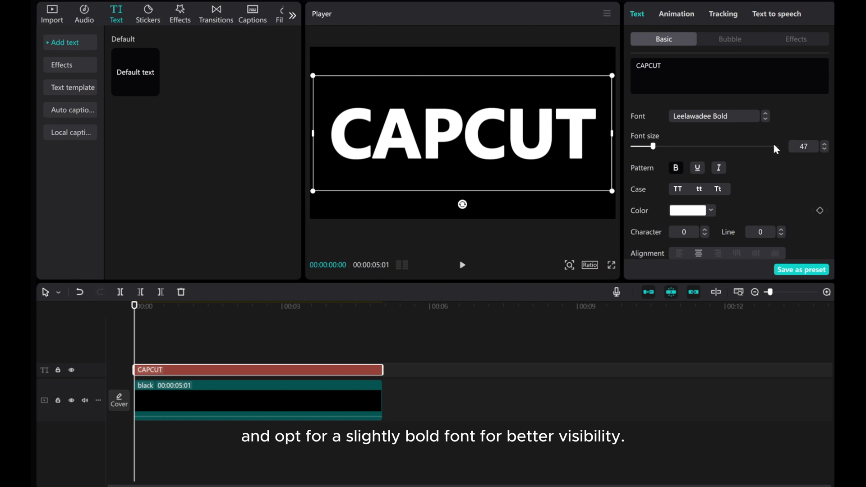
pyautogui.click(824, 144)
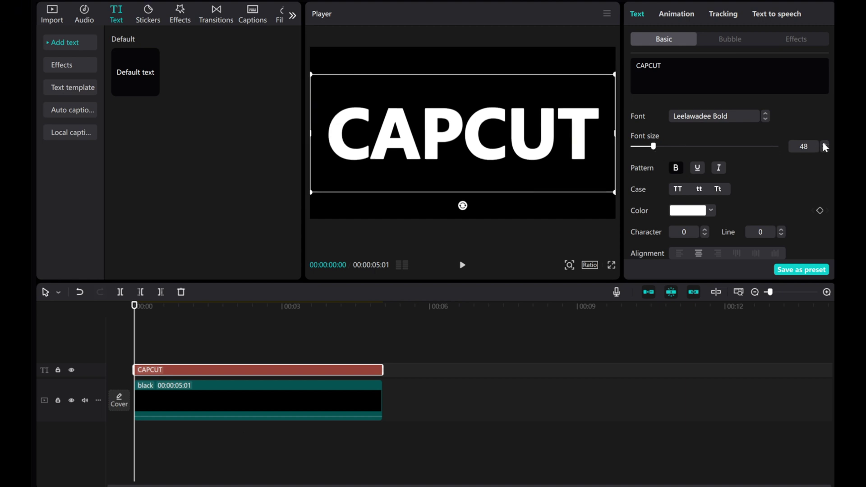
pyautogui.click(825, 145)
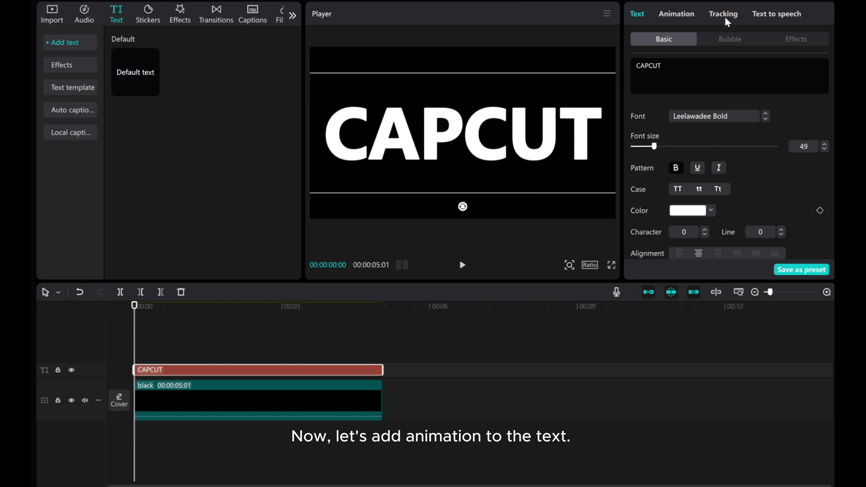
# - Apply the Vrille out animation to the text with a duration of about 2 seconds
pyautogui.click(675, 15)
pyautogui.click(731, 43)
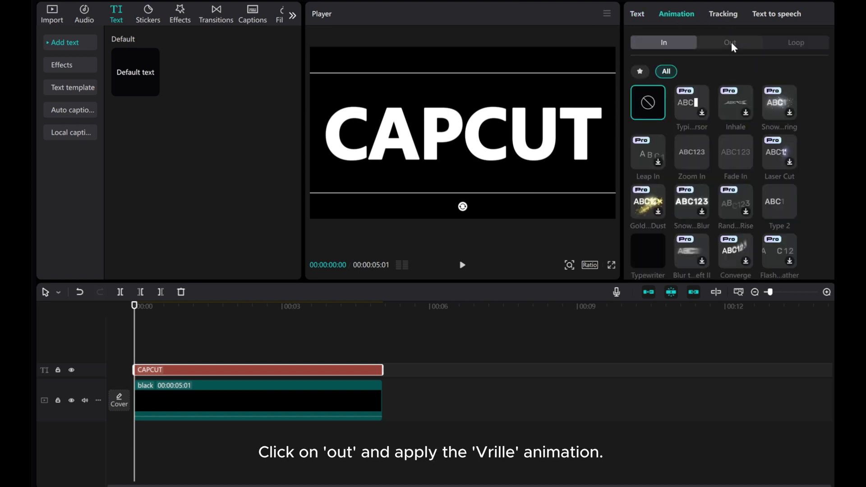
pyautogui.scroll(-2, 714, 183)
pyautogui.scroll(-1, 714, 184)
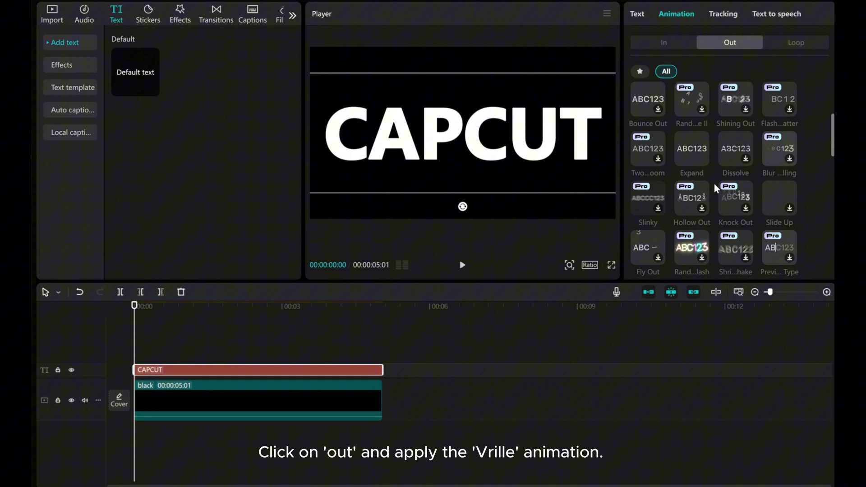
pyautogui.scroll(-1, 694, 211)
pyautogui.scroll(-2, 694, 206)
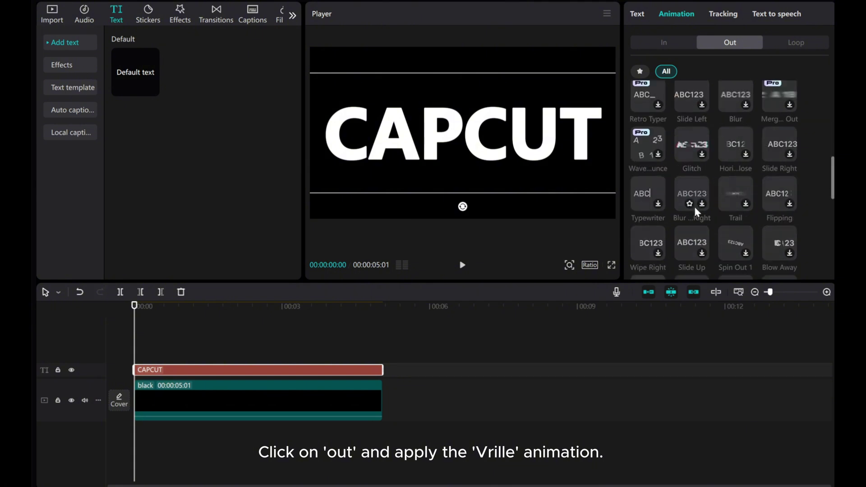
pyautogui.scroll(-1, 694, 206)
pyautogui.scroll(-1, 694, 206)
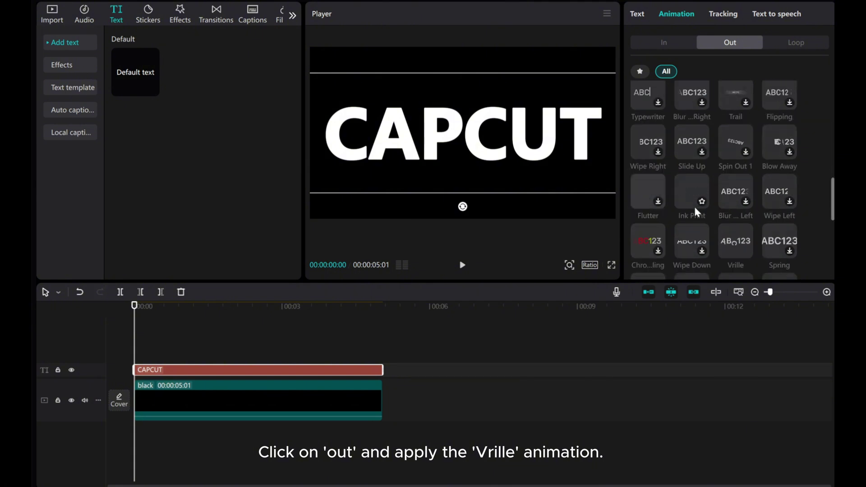
pyautogui.click(729, 237)
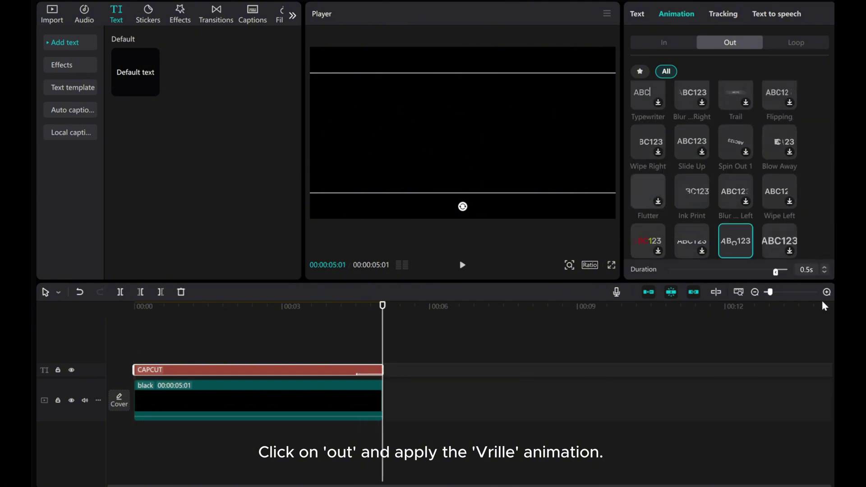
pyautogui.moveTo(777, 277); pyautogui.dragTo(751, 277)
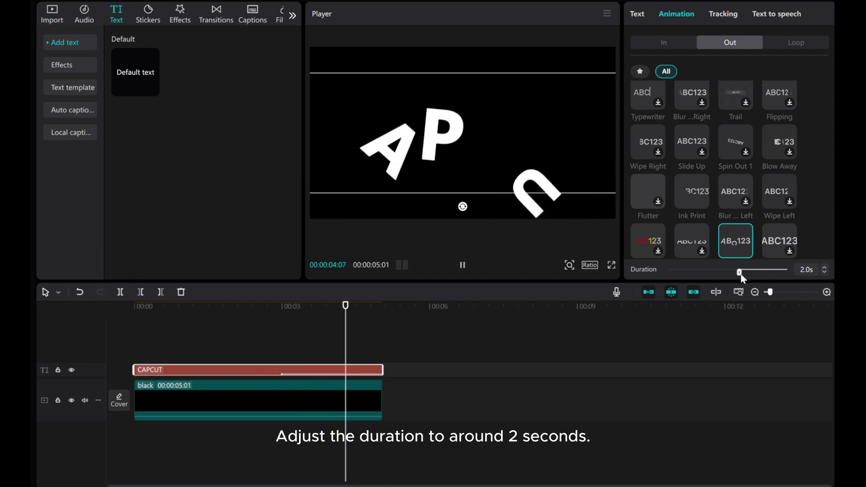
# - Select the text and black background clips and create a compound clip from them
pyautogui.click(378, 341)
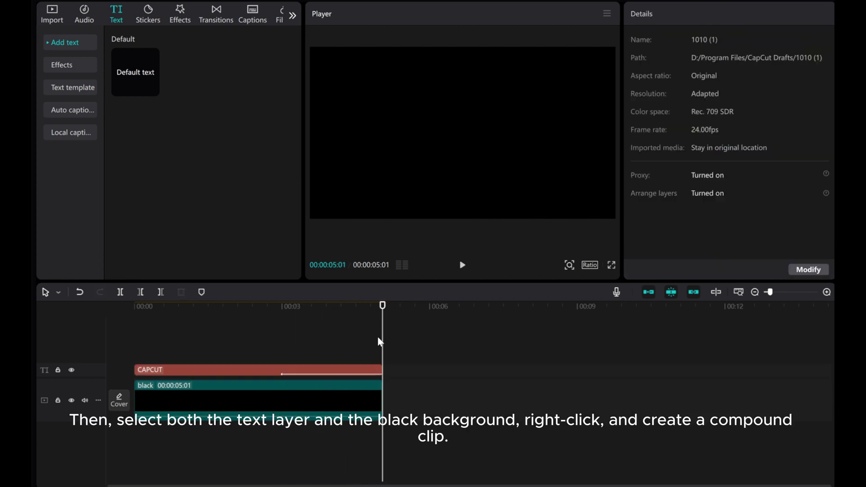
pyautogui.moveTo(383, 345); pyautogui.dragTo(246, 345)
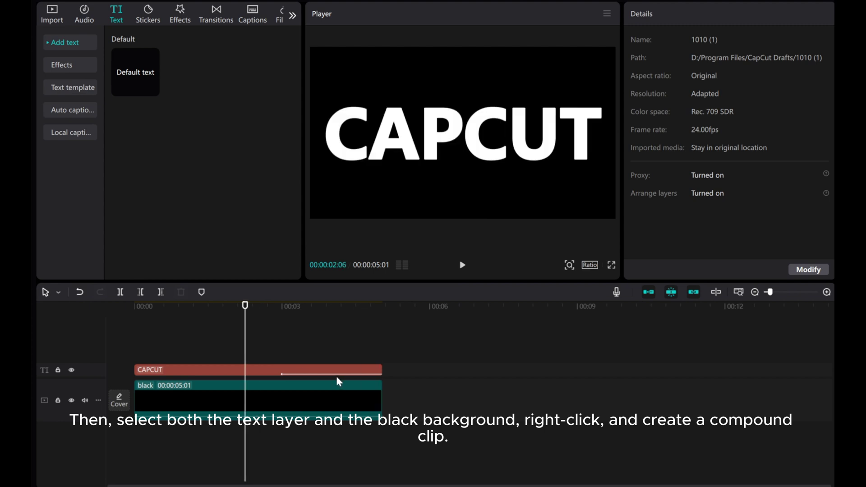
pyautogui.moveTo(400, 415); pyautogui.dragTo(195, 369)
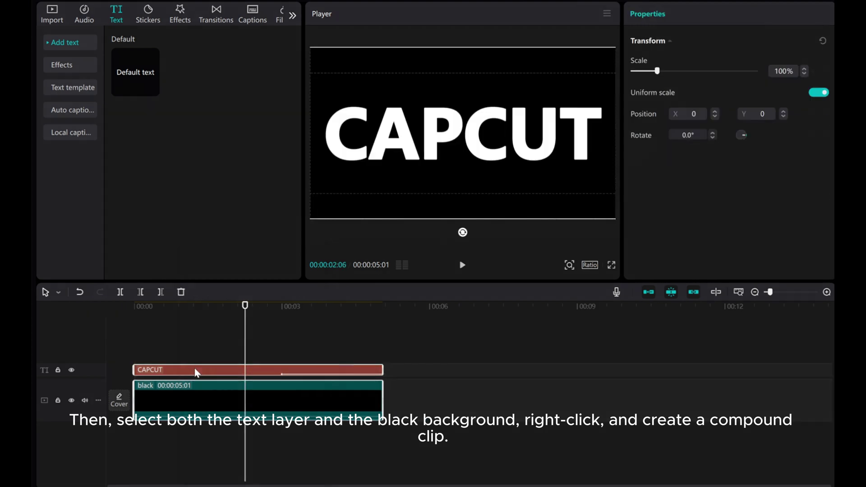
pyautogui.rightClick(194, 368)
pyautogui.click(213, 374)
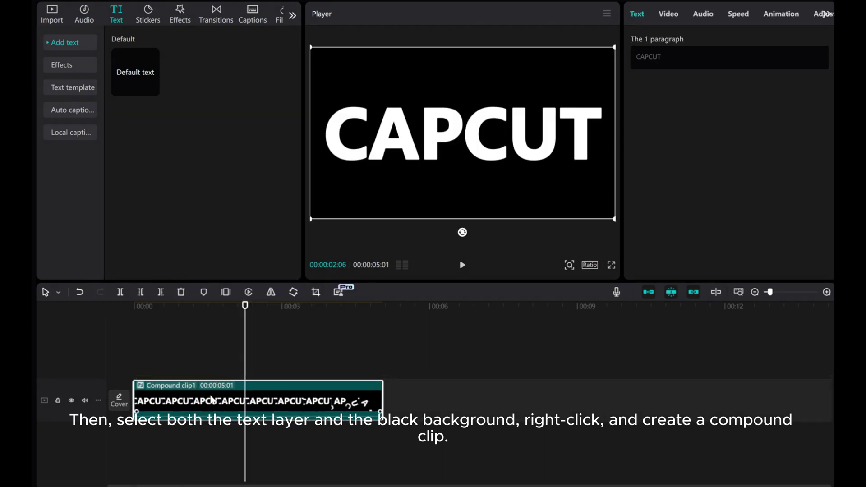
# - Reverse the compound clip, preview the title animation and move the clip to an upper track
pyautogui.click(248, 291)
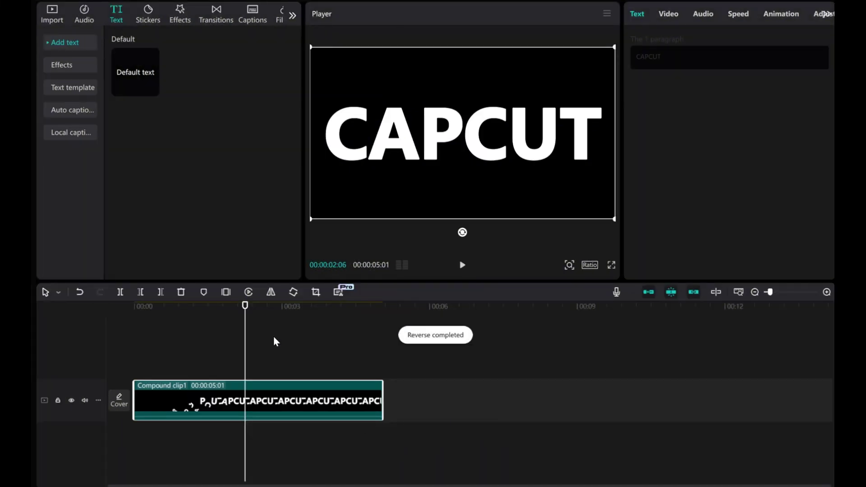
pyautogui.click(240, 364)
pyautogui.moveTo(240, 363); pyautogui.dragTo(37, 337)
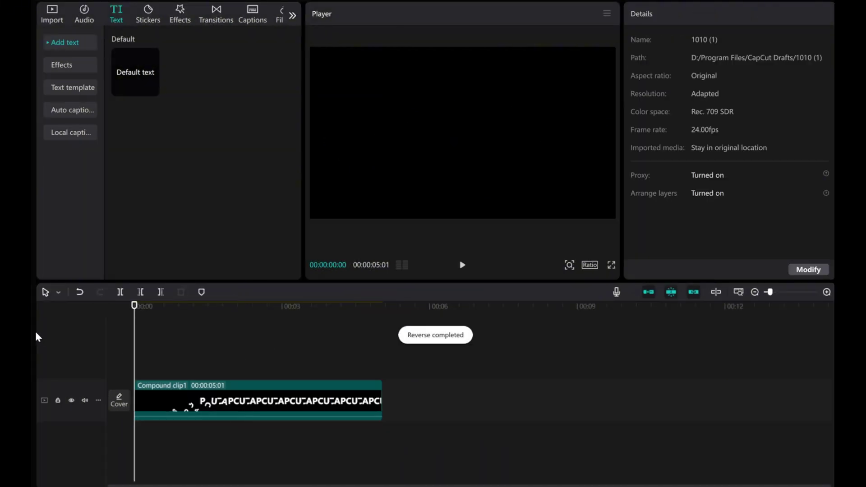
pyautogui.click(461, 265)
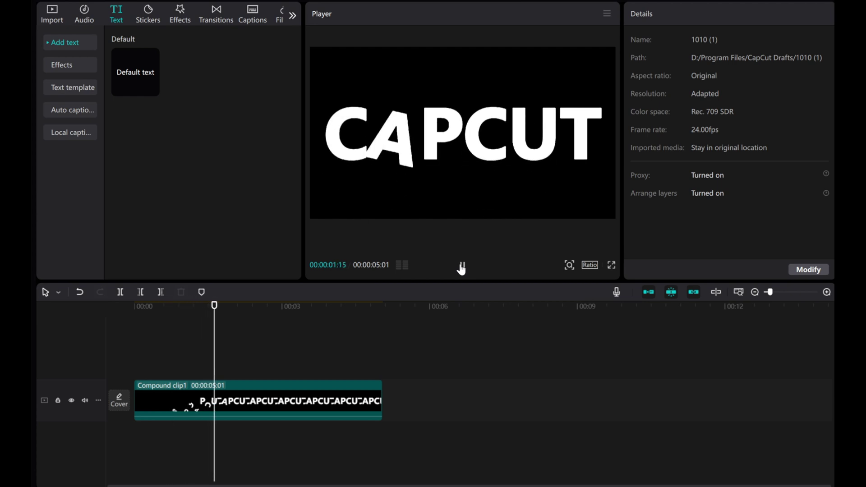
pyautogui.press('space')
pyautogui.moveTo(203, 399); pyautogui.dragTo(180, 355)
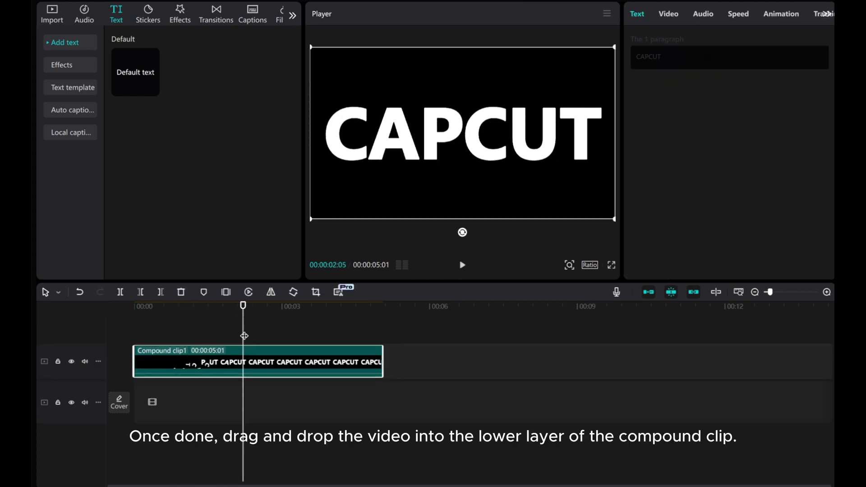
# - Add the city timelapse from Stock material > Scenery to the lower track
pyautogui.click(45, 16)
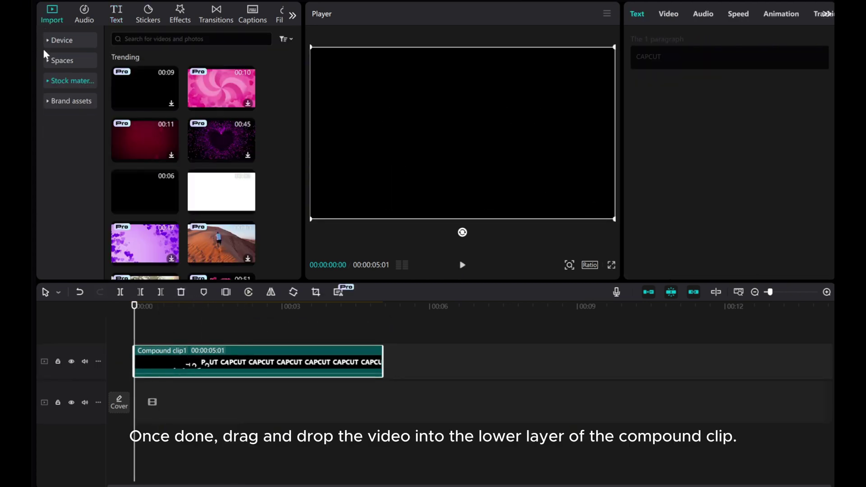
pyautogui.click(54, 81)
pyautogui.click(64, 189)
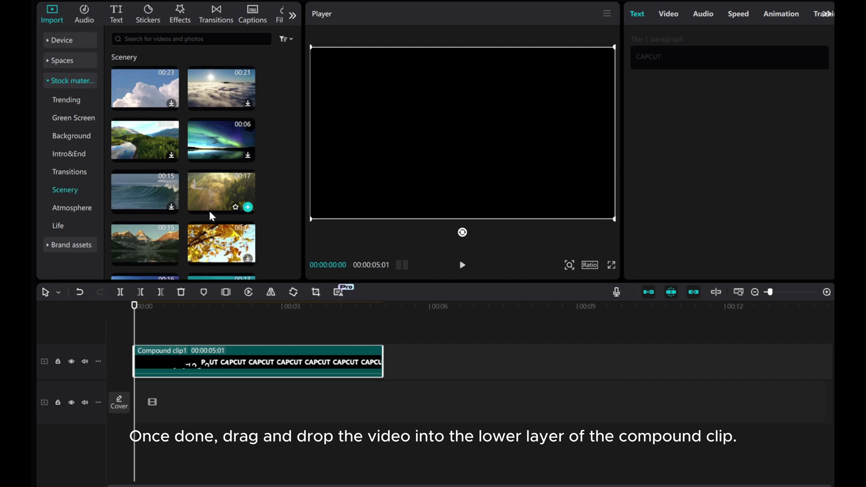
pyautogui.scroll(-2, 209, 208)
pyautogui.scroll(-2, 223, 211)
pyautogui.click(248, 210)
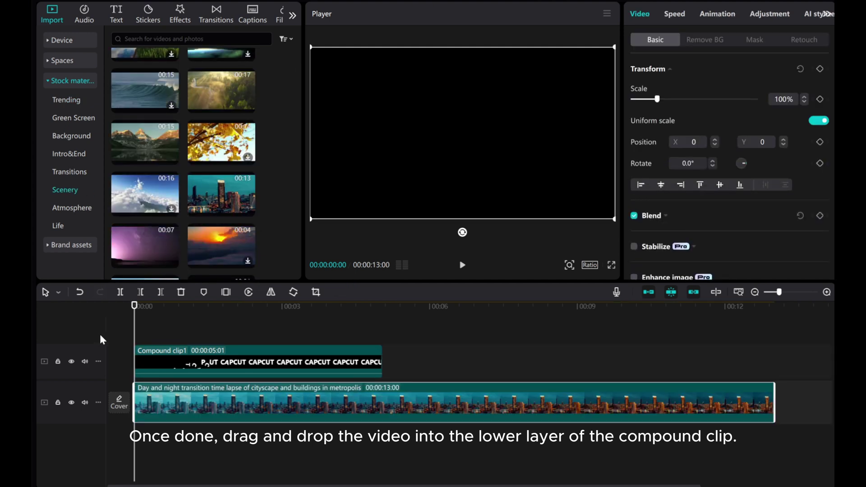
pyautogui.moveTo(134, 329)
pyautogui.mouseDown()
pyautogui.moveTo(256, 334)
pyautogui.moveTo(232, 341)
pyautogui.mouseUp()
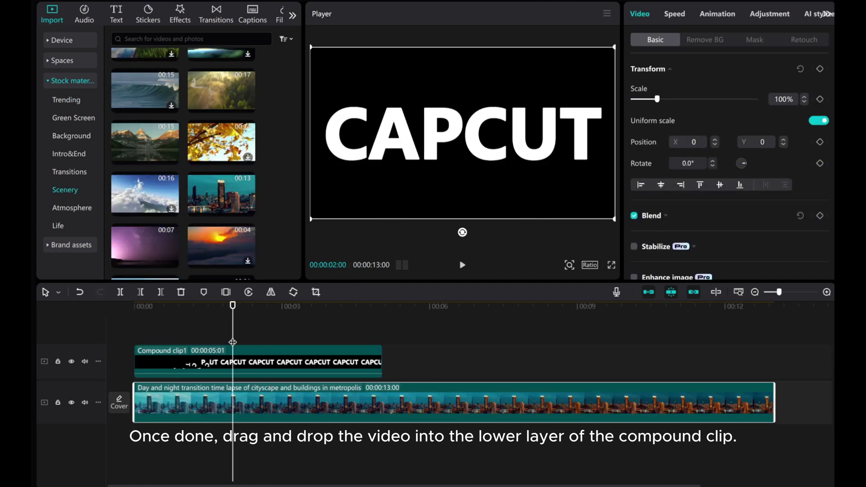
# - Set the compound clip's blend mode to Multiply at about 84% opacity and preview the result
pyautogui.click(257, 367)
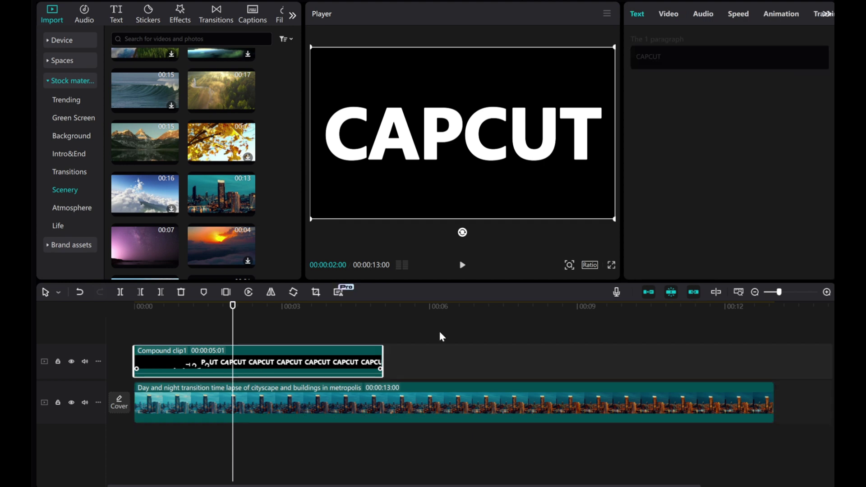
pyautogui.click(669, 14)
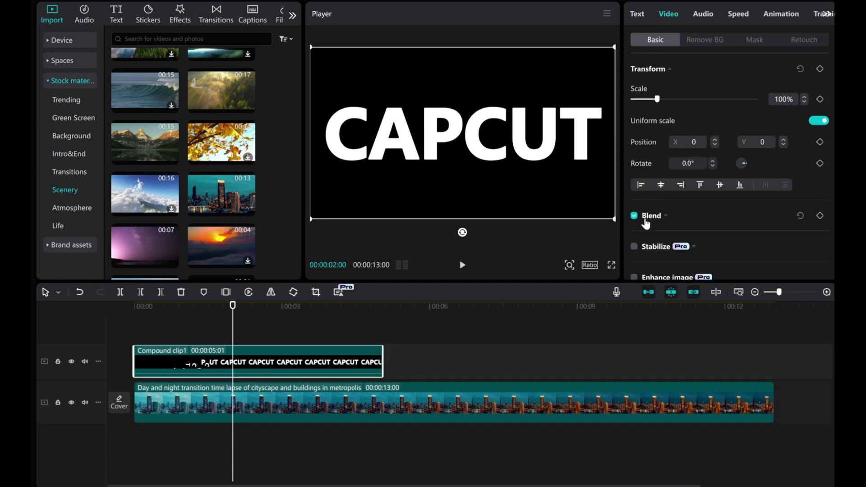
pyautogui.click(647, 216)
pyautogui.scroll(-1, 704, 203)
pyautogui.click(713, 196)
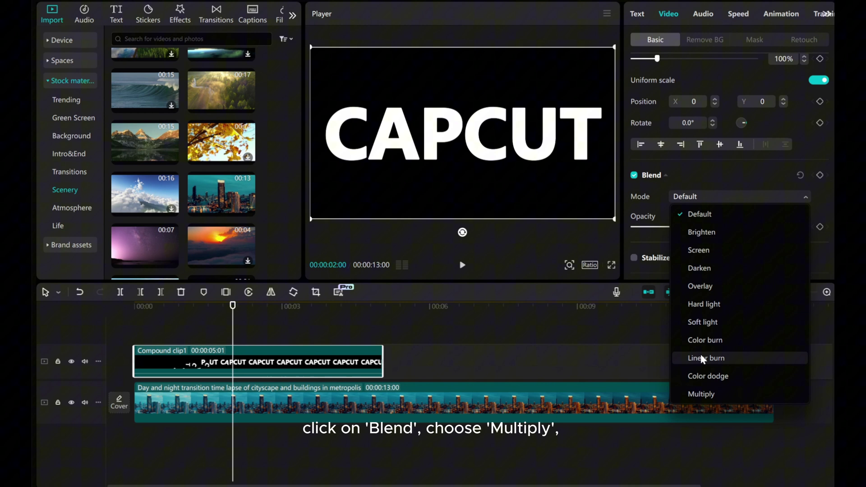
pyautogui.click(702, 395)
pyautogui.moveTo(757, 227); pyautogui.dragTo(736, 234)
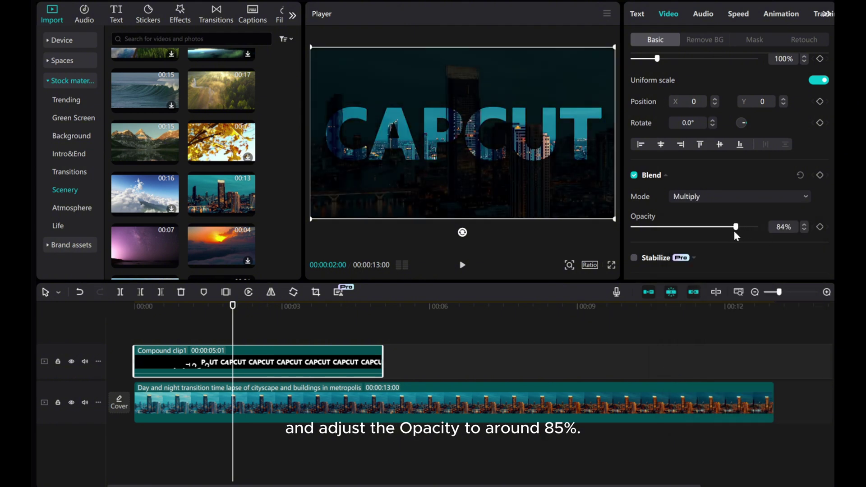
pyautogui.moveTo(234, 339); pyautogui.dragTo(134, 339)
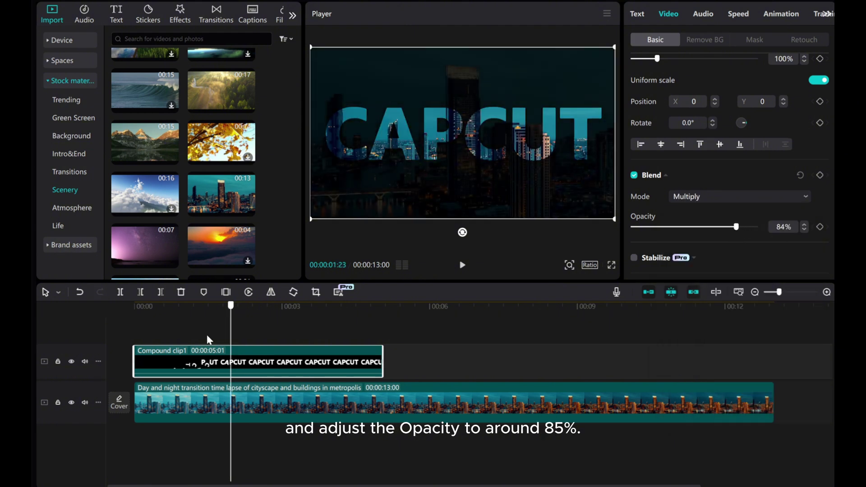
pyautogui.click(462, 266)
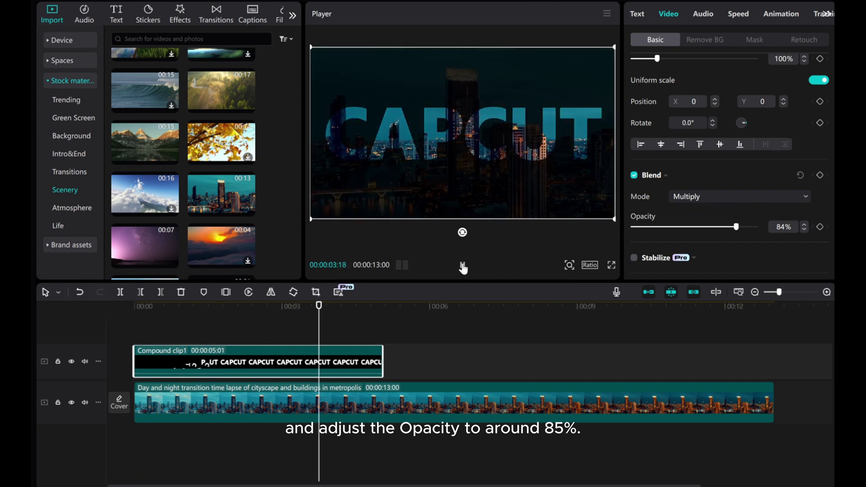
# - Split the compound clip at 4 seconds, one second before its end
pyautogui.click(462, 266)
pyautogui.click(382, 346)
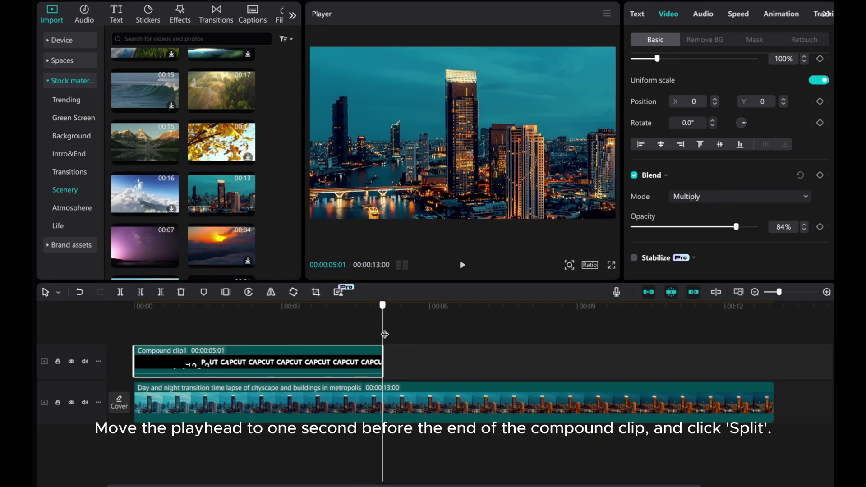
pyautogui.moveTo(382, 332); pyautogui.dragTo(332, 350)
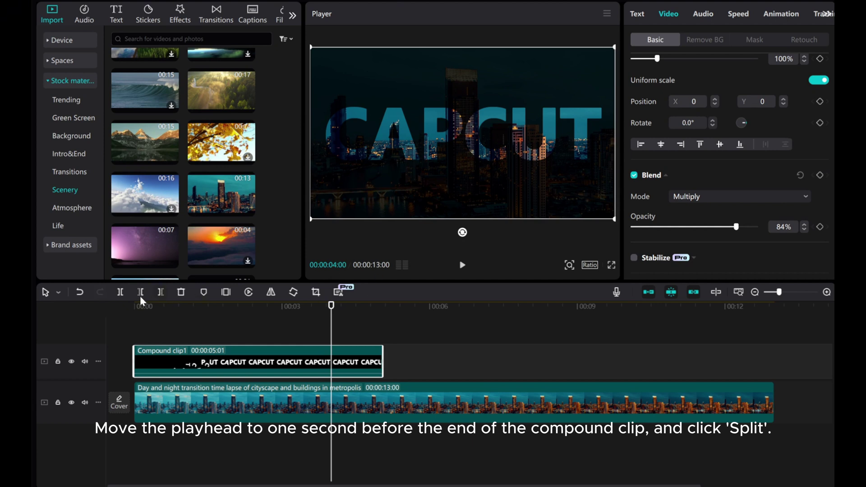
pyautogui.click(117, 293)
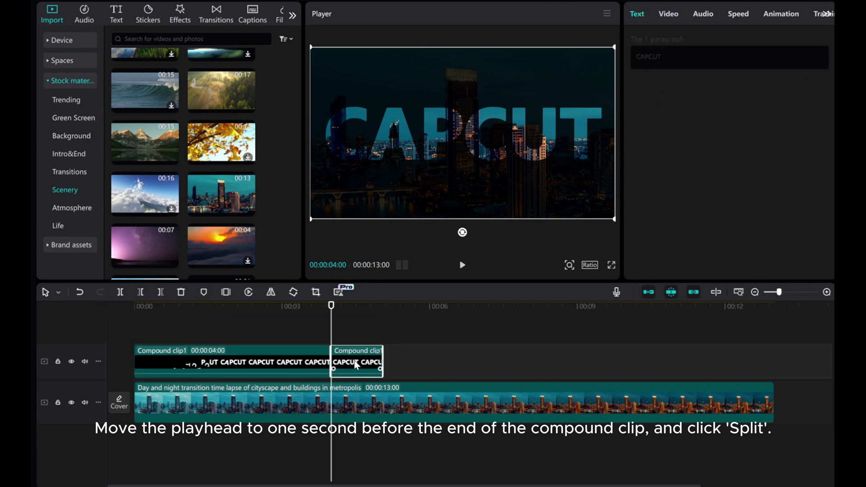
# - Give the final part a reversed Mirror mask shrunk to a thin line
pyautogui.click(667, 14)
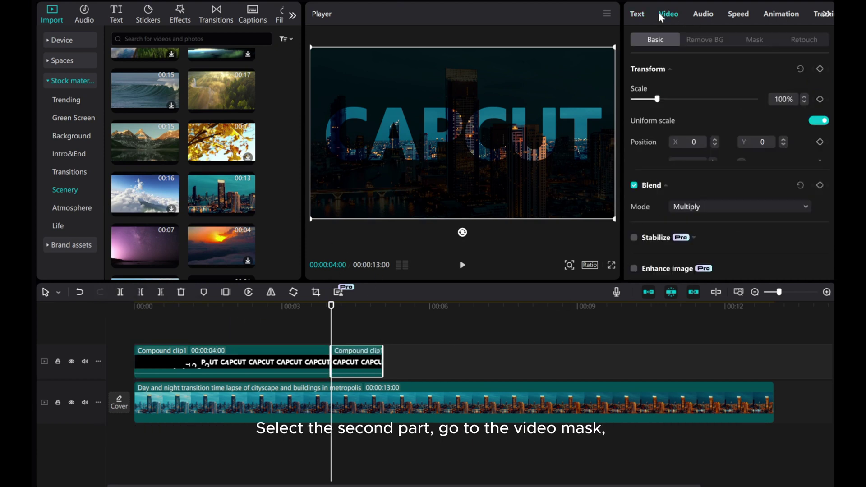
pyautogui.click(756, 41)
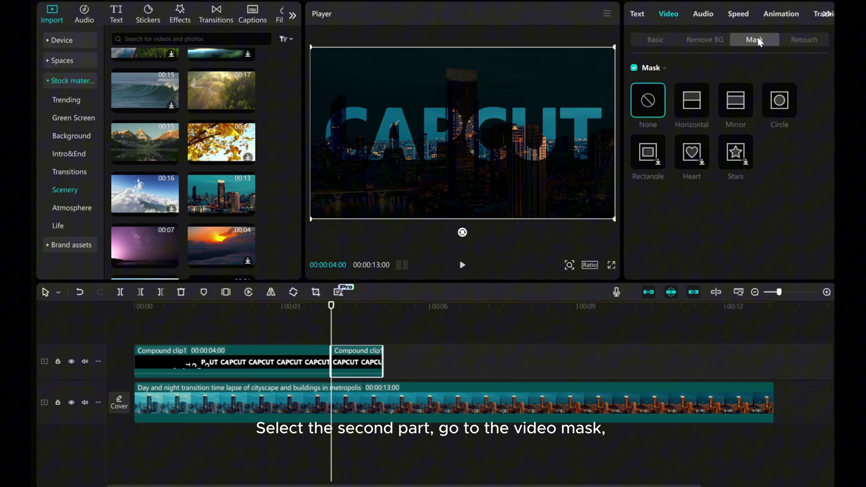
pyautogui.click(738, 105)
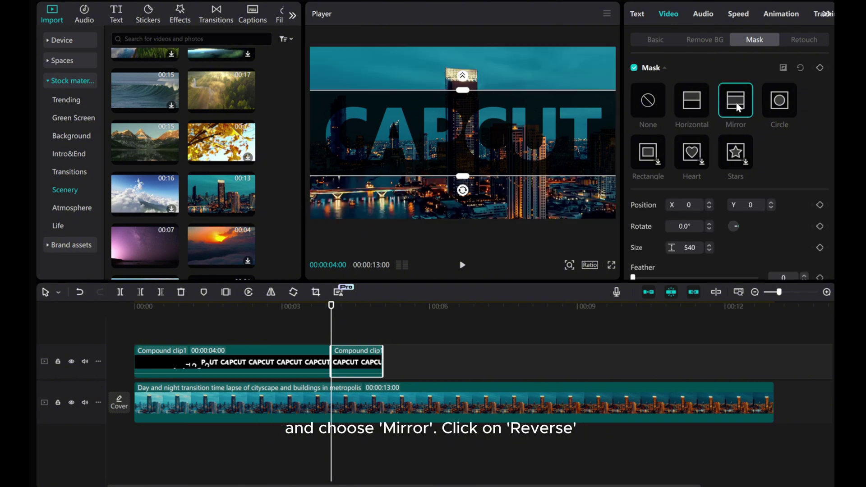
pyautogui.click(784, 67)
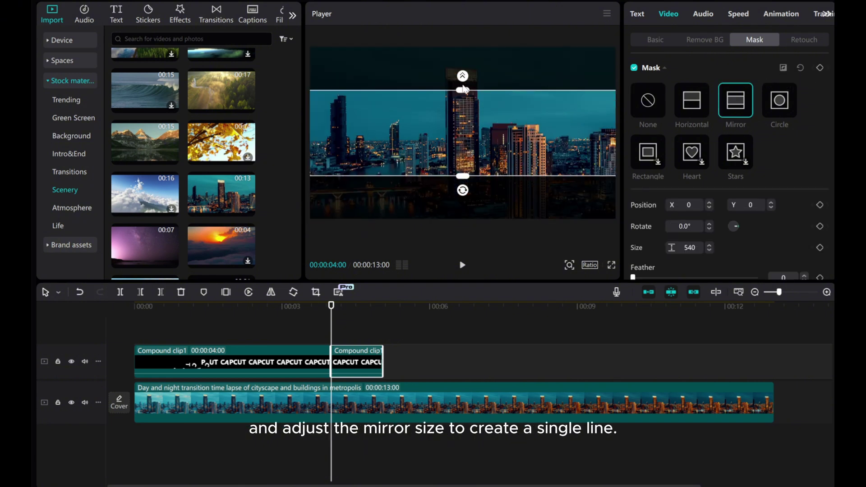
pyautogui.moveTo(464, 94); pyautogui.dragTo(462, 144)
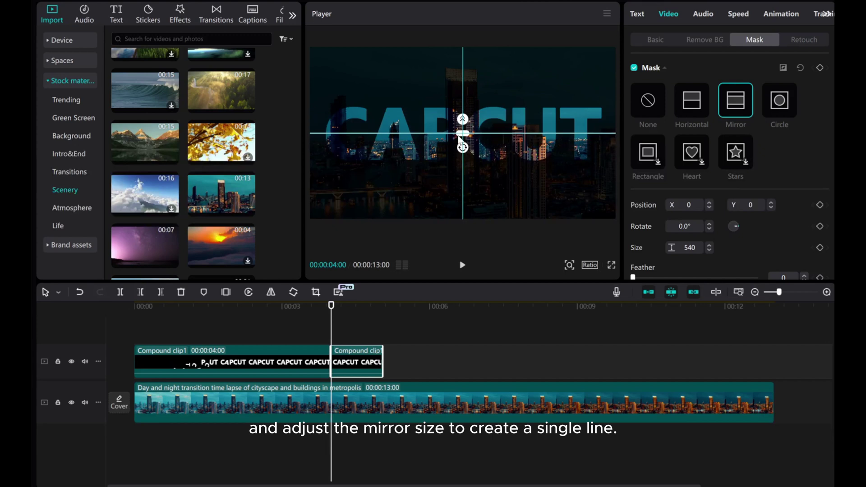
# - Keyframe the thin mask at the start, then widen it to 1080 on the final frame to fill the frame
pyautogui.click(819, 68)
pyautogui.moveTo(332, 337); pyautogui.dragTo(381, 335)
pyautogui.press('Left')
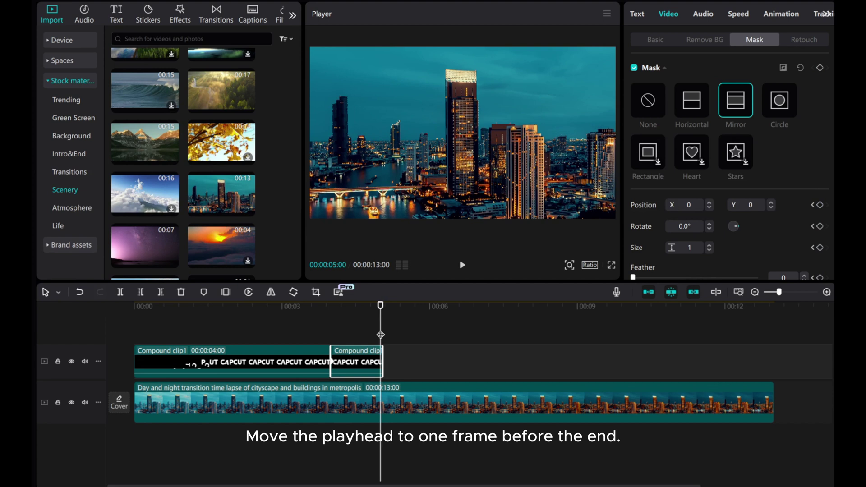
pyautogui.moveTo(464, 141); pyautogui.dragTo(455, 225)
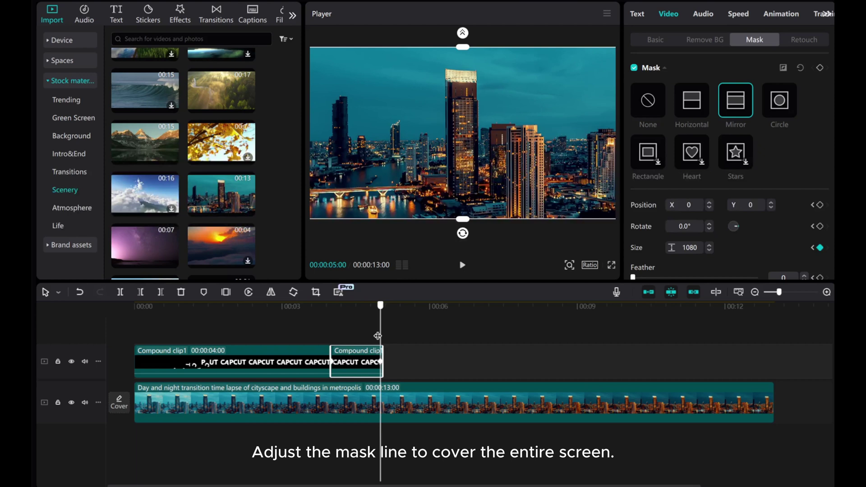
pyautogui.moveTo(378, 337); pyautogui.dragTo(101, 338)
pyautogui.click(157, 409)
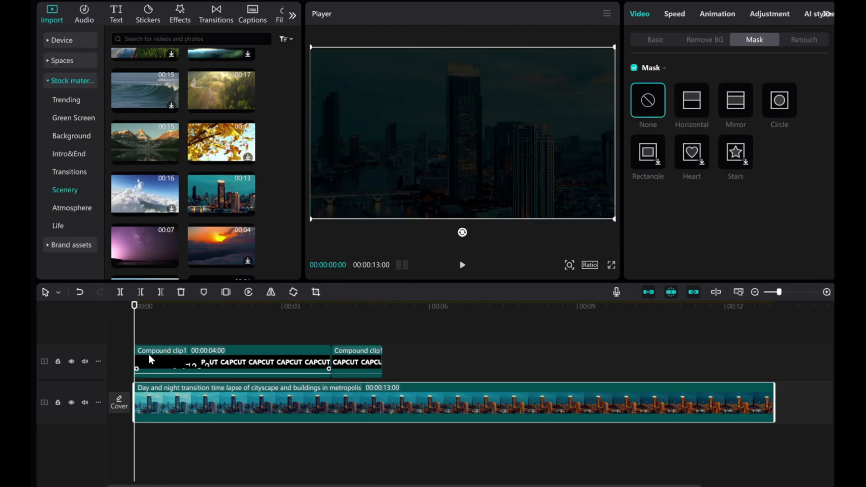
pyautogui.click(463, 266)
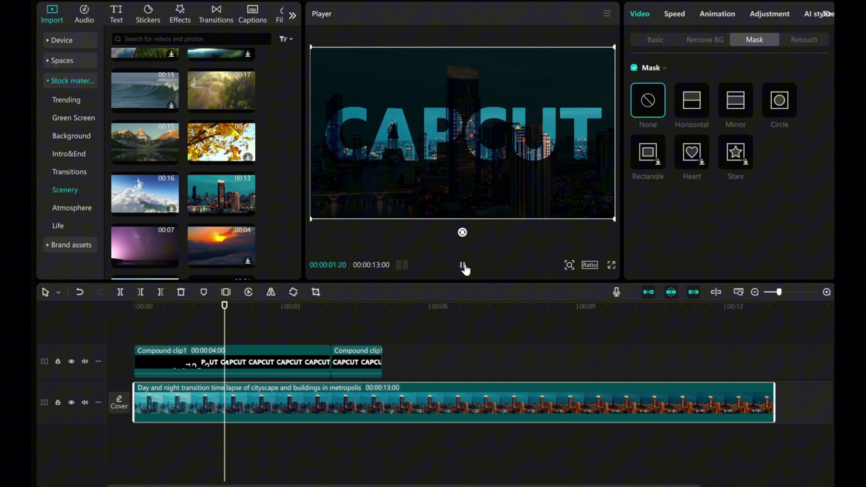